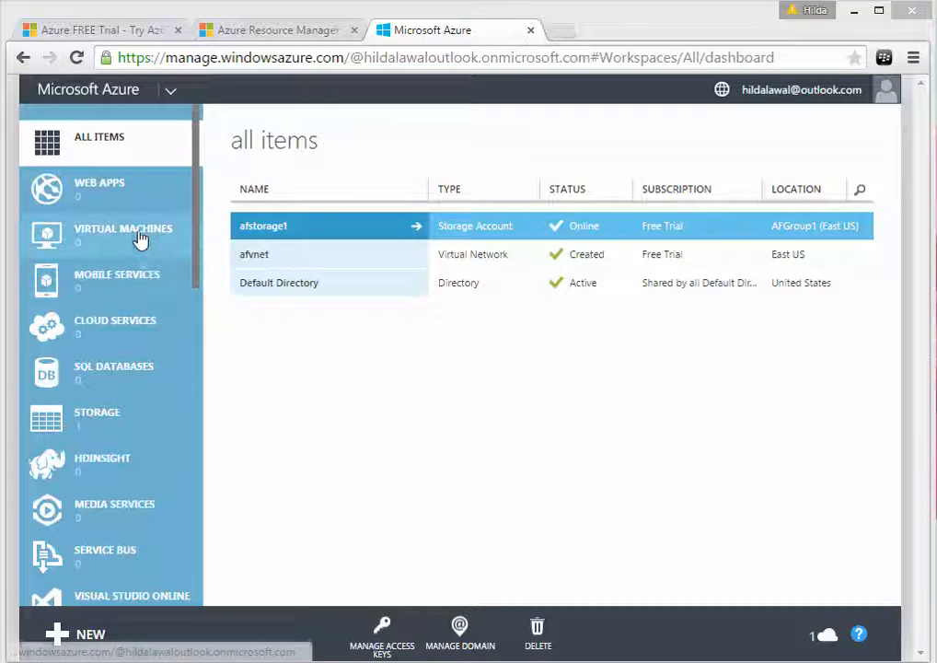
# Start creating a new virtual machine from the gallery in the virtual machines section.
pyautogui.click(141, 238)
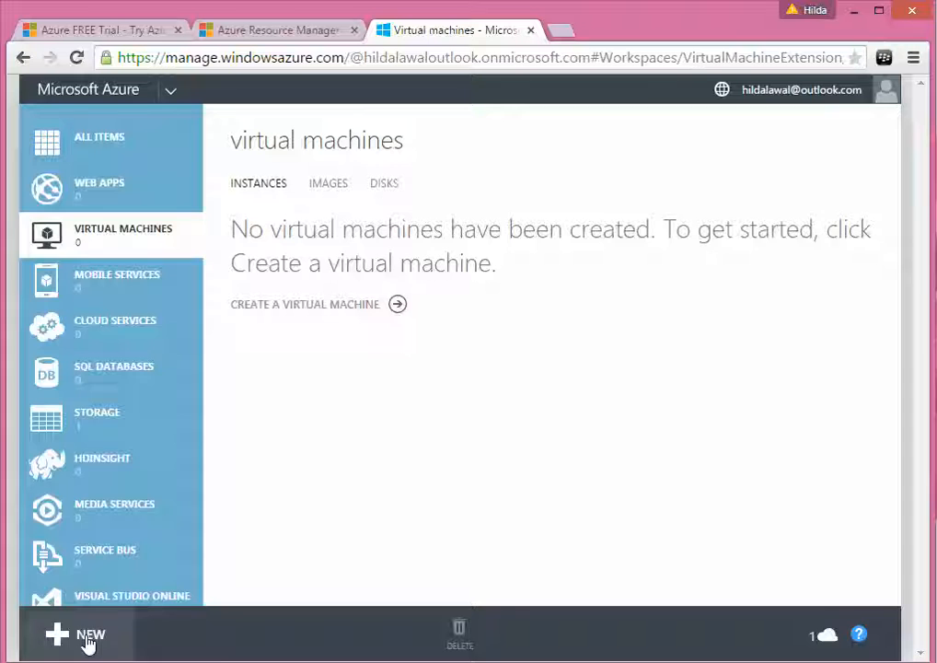
pyautogui.click(87, 642)
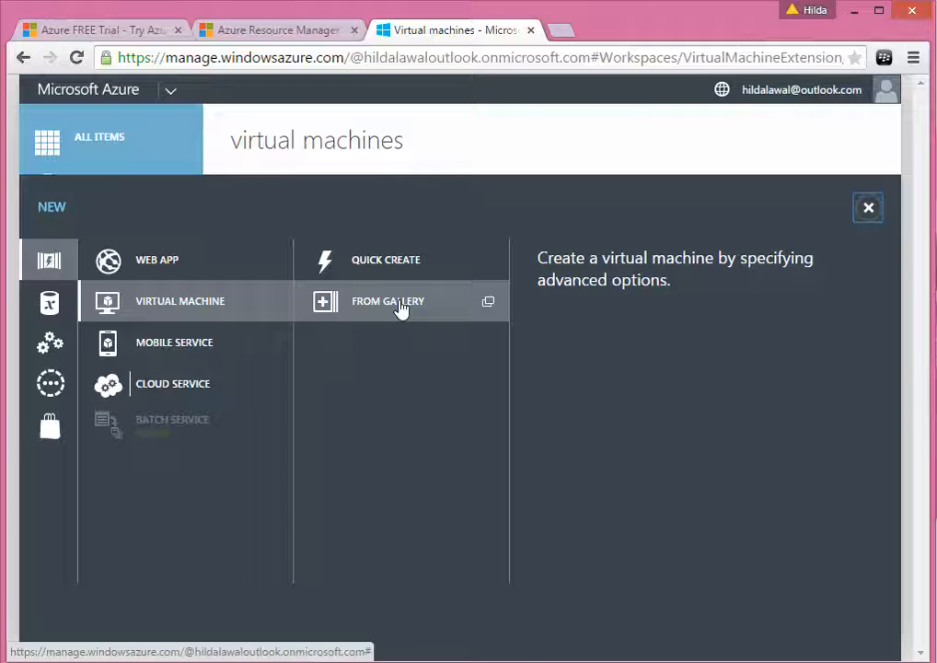
pyautogui.click(396, 310)
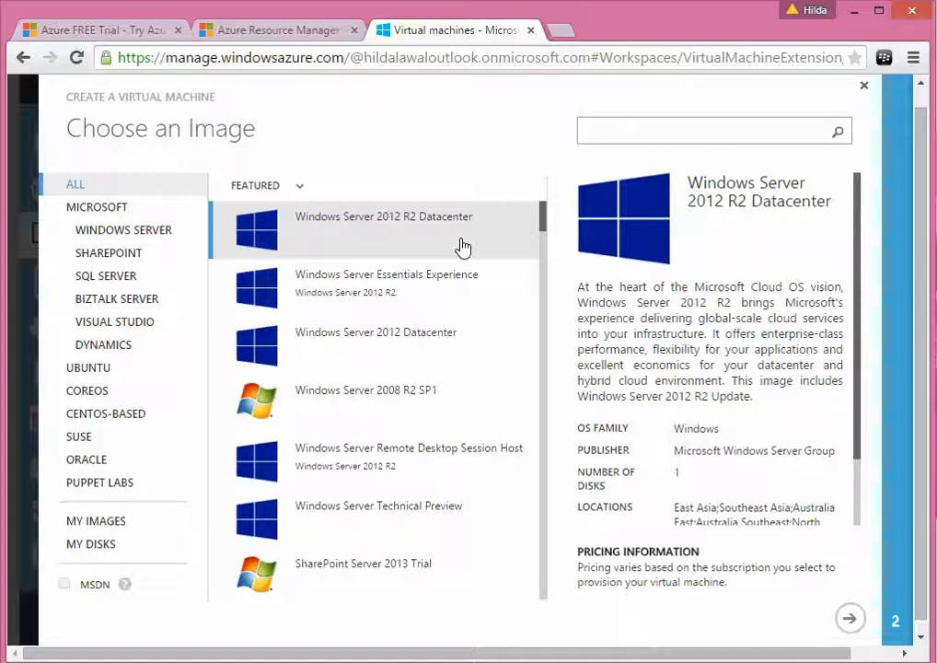
# Choose the Windows Server 2012 Datacenter image, review its details and continue to the virtual machine configuration.
pyautogui.click(419, 357)
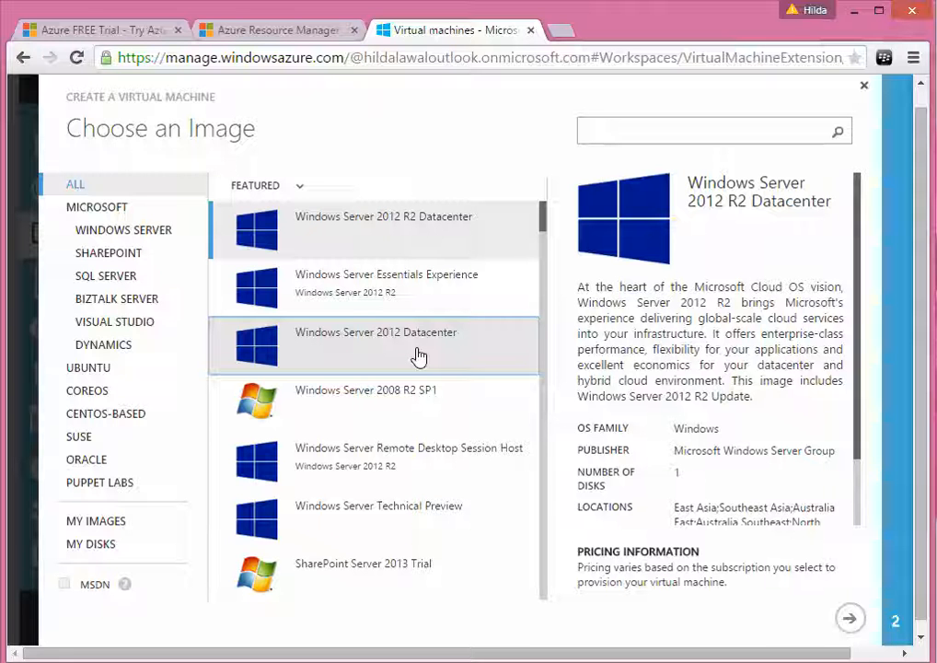
pyautogui.click(419, 357)
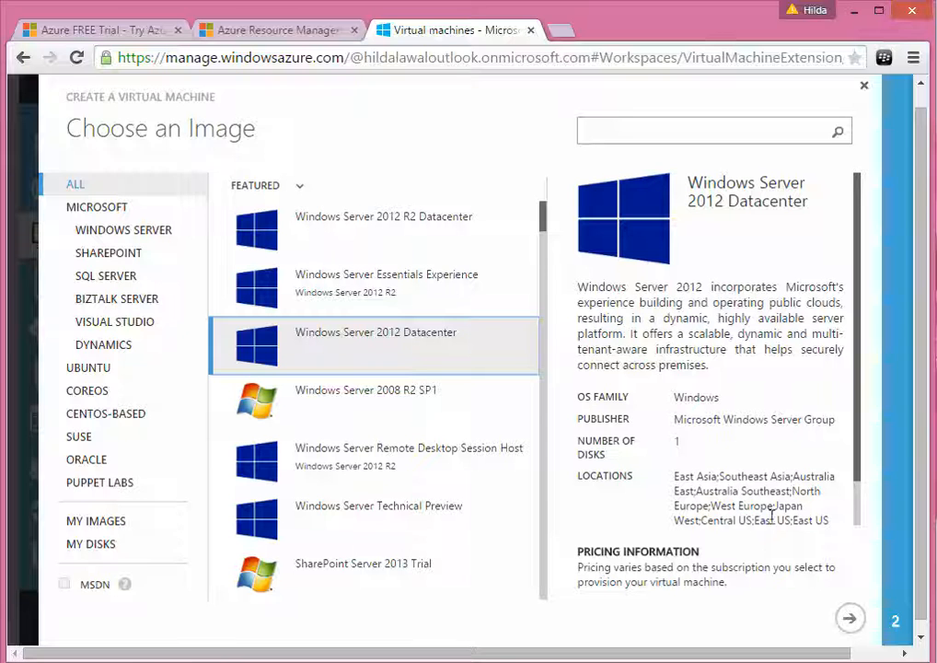
pyautogui.moveTo(857, 494); pyautogui.dragTo(858, 516)
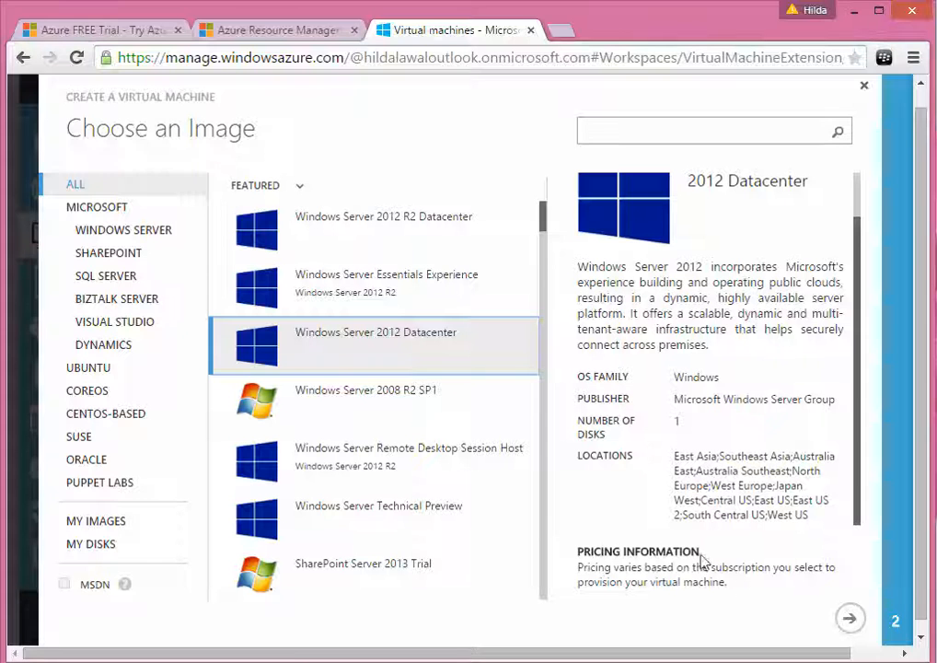
pyautogui.click(851, 622)
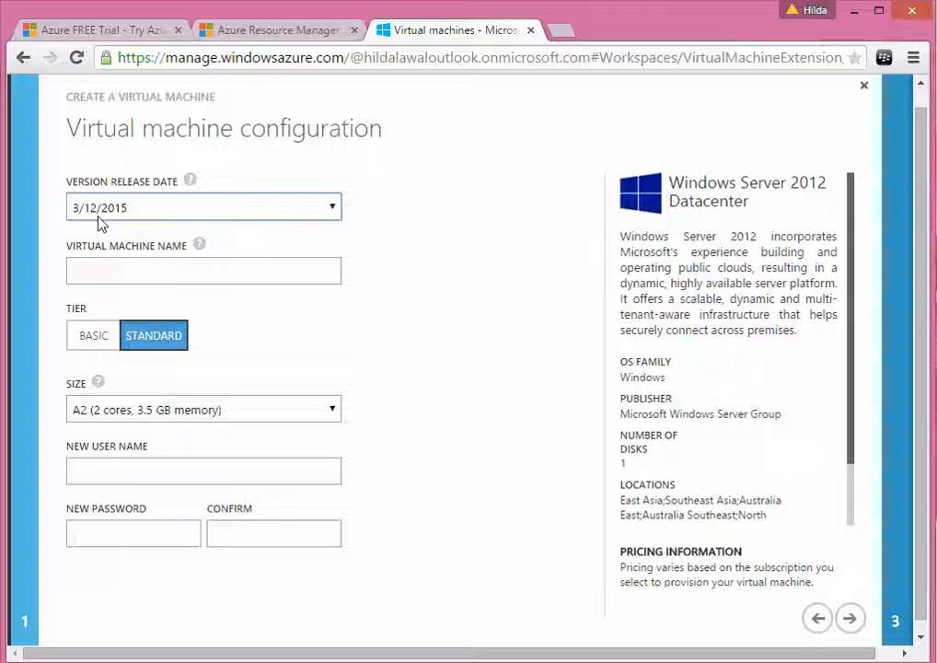
# Select the 3/12/2015 version release date and name the virtual machine Testmeagain.
pyautogui.moveTo(195, 264)
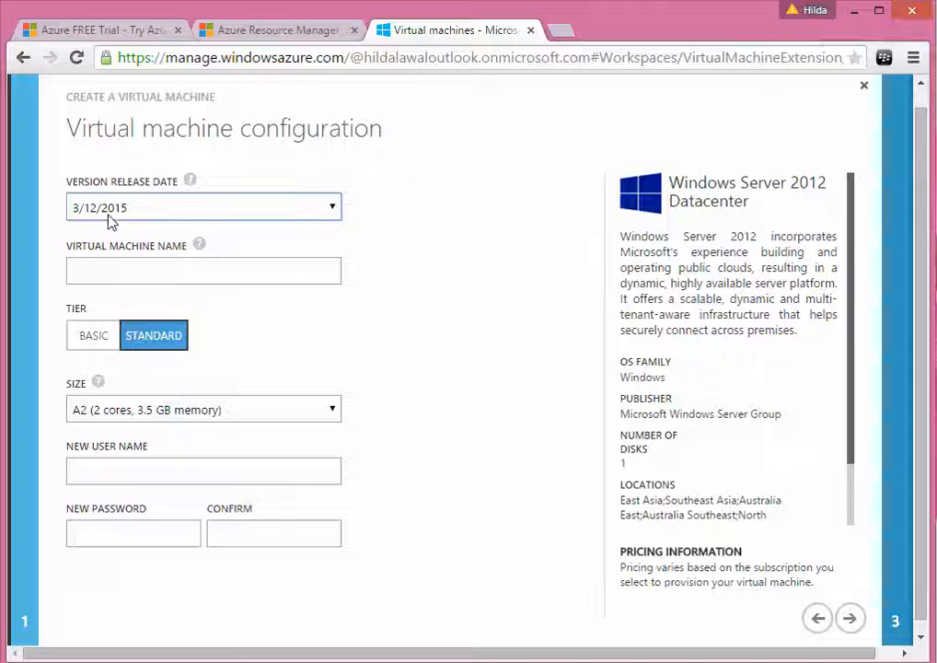
pyautogui.click(333, 209)
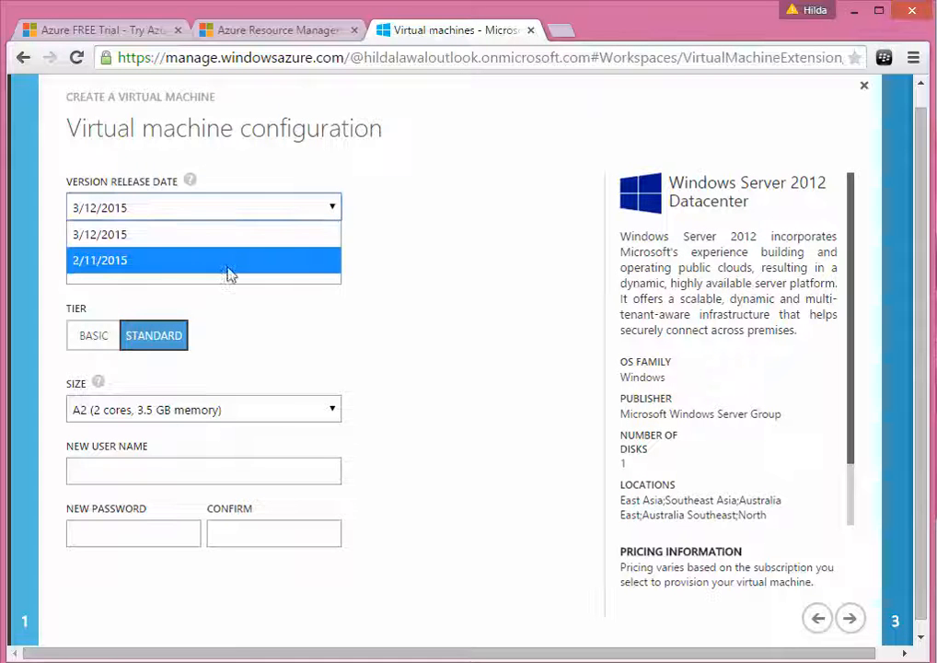
pyautogui.click(166, 242)
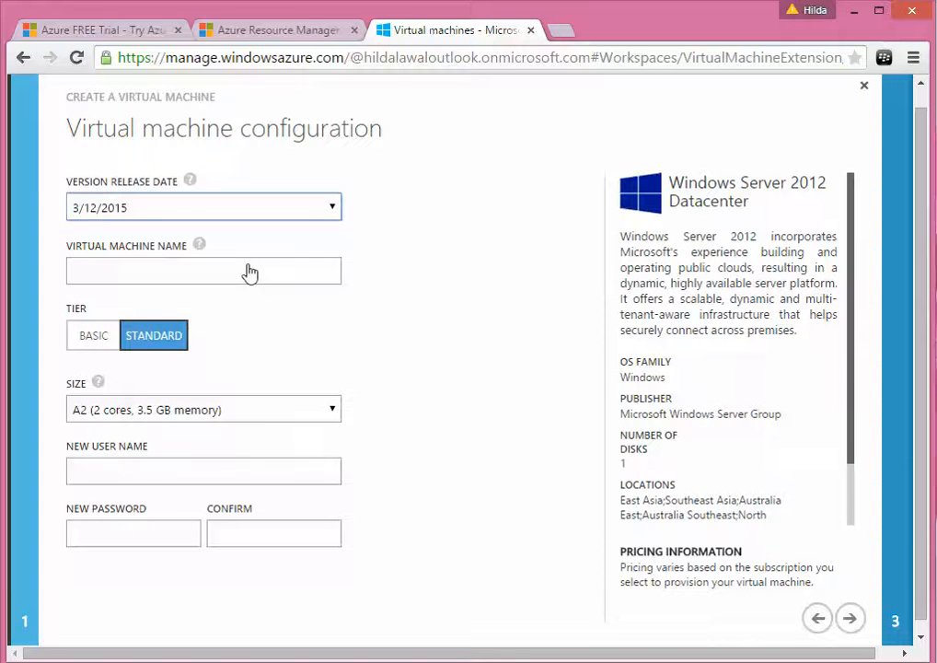
pyautogui.click(150, 265)
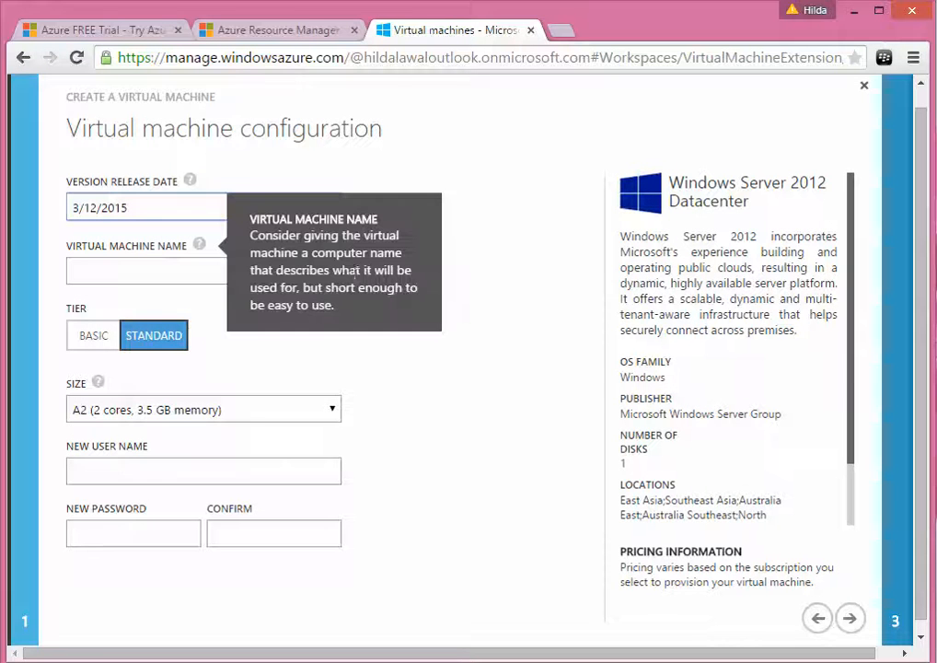
pyautogui.click(151, 268)
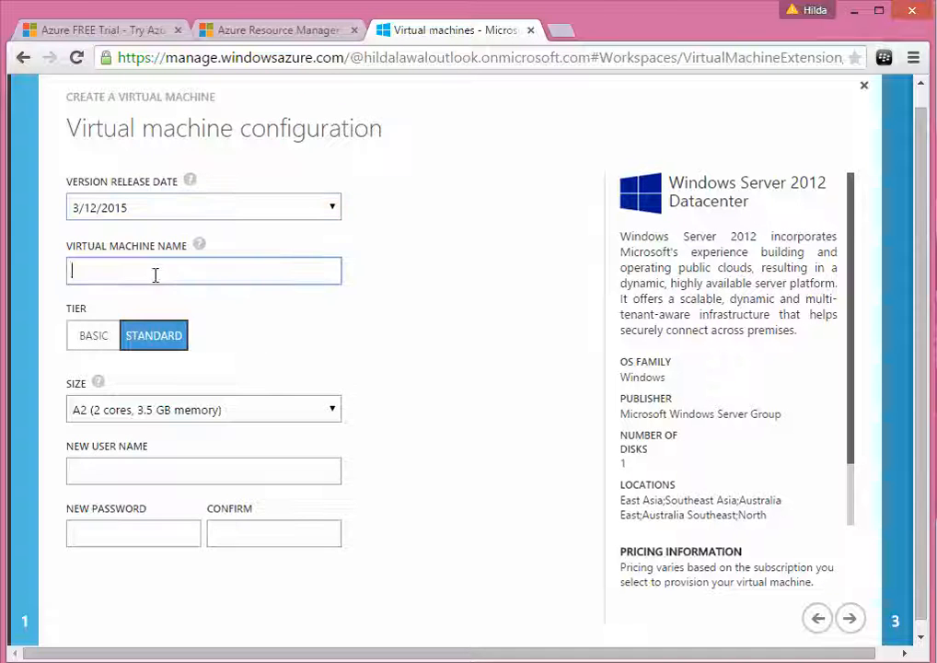
pyautogui.write('Tes')
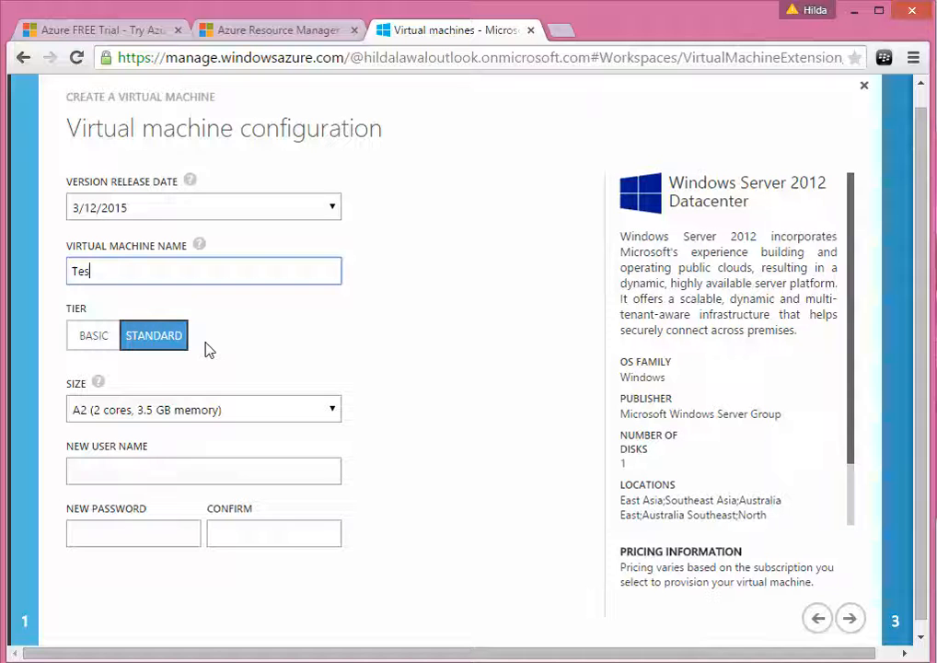
pyautogui.write('tme')
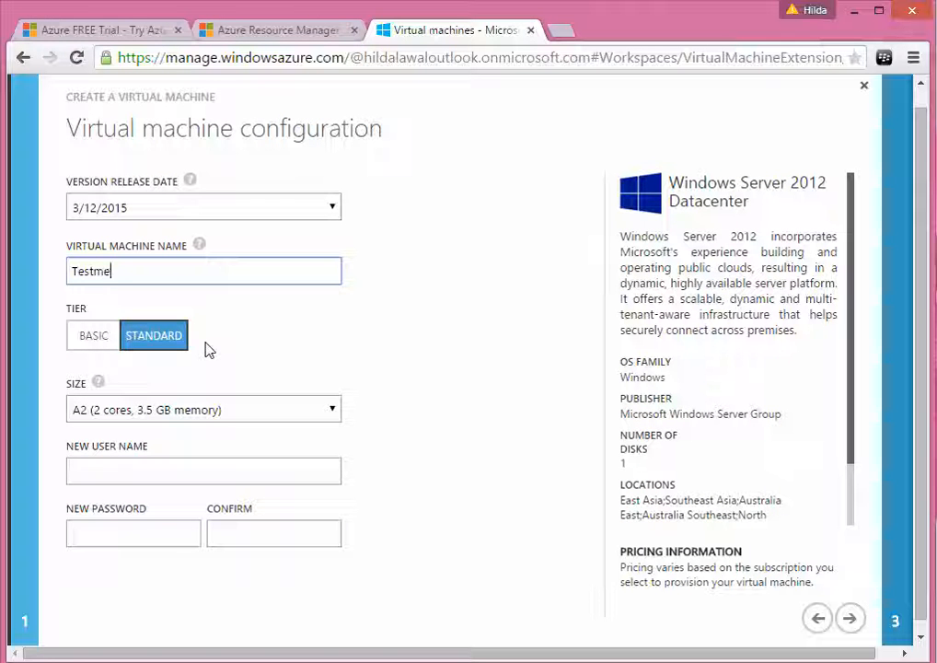
pyautogui.write('again')
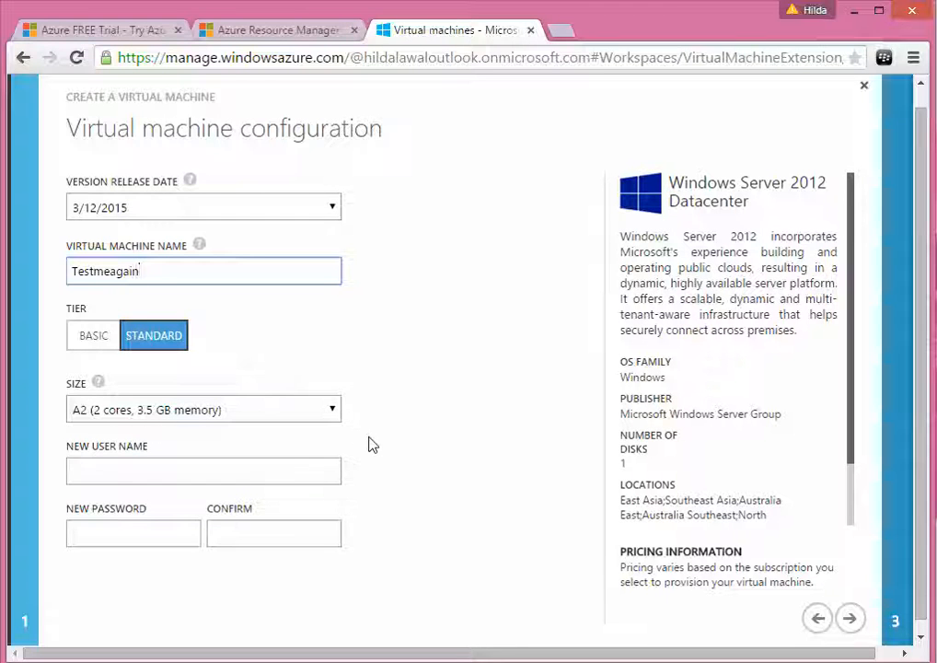
# Set the machine size to A1 (1 core, 1.75 GB memory) and the new user name to Classdinge.
pyautogui.click(334, 413)
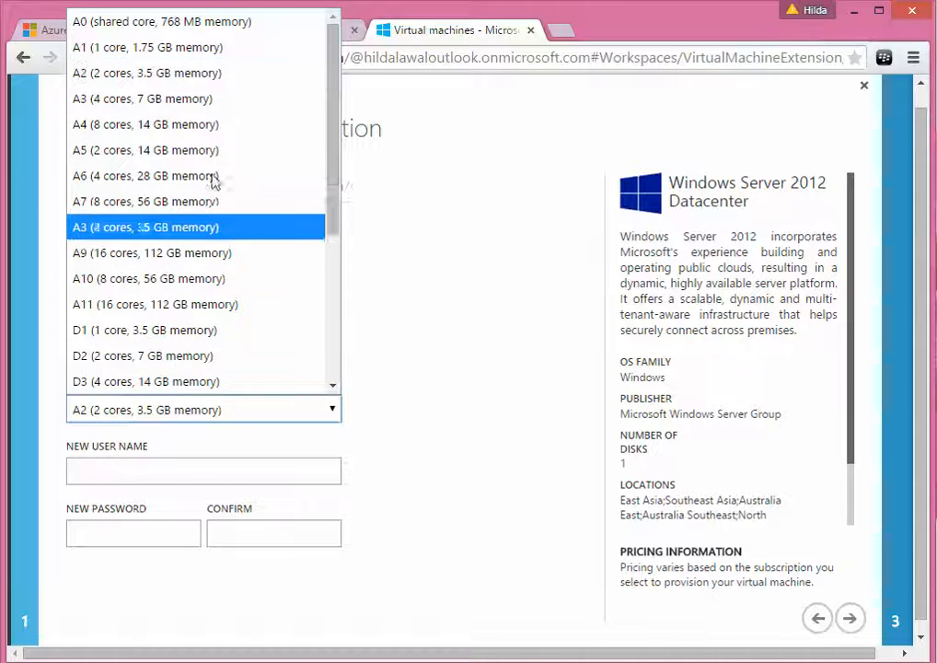
pyautogui.click(178, 49)
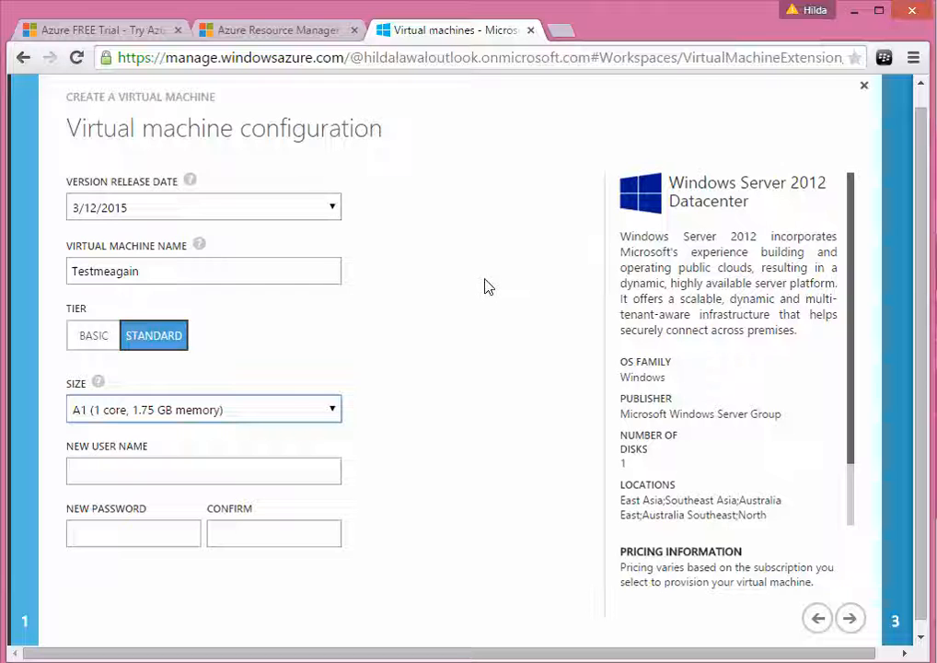
pyautogui.click(150, 464)
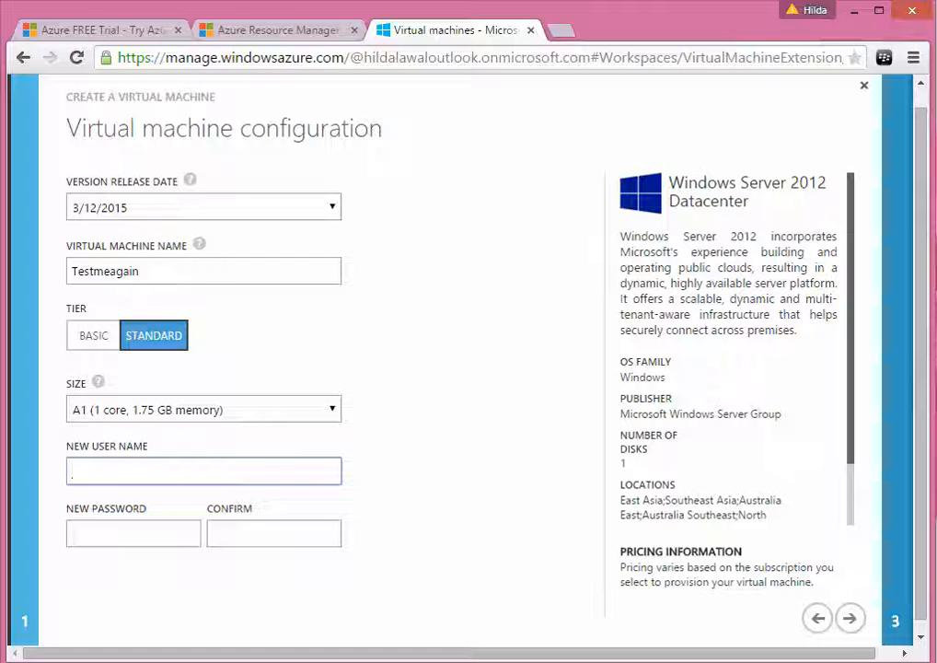
pyautogui.write('Classdinge')
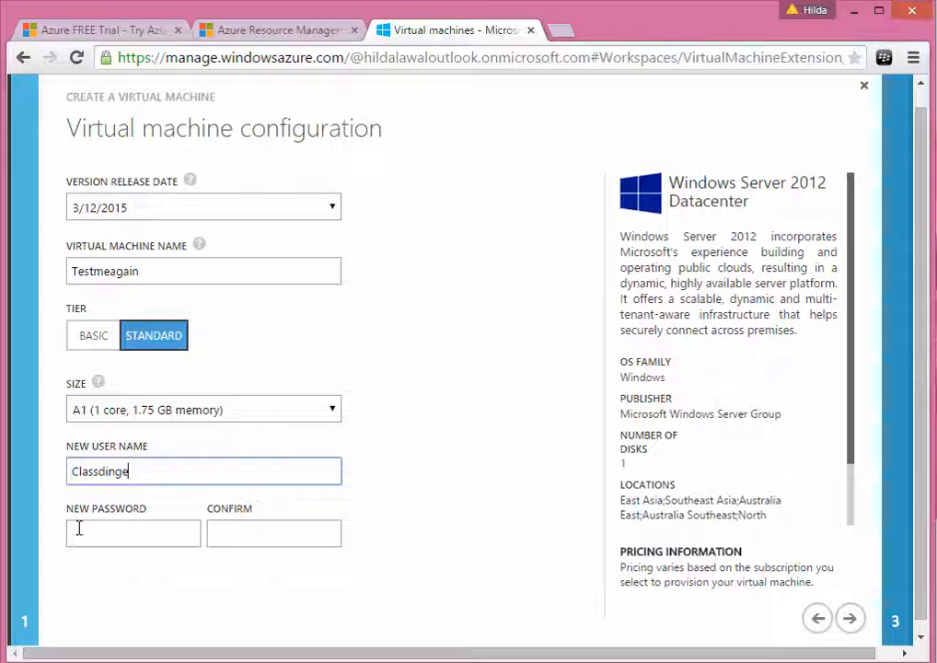
# Enter the new account password, repeat it in the confirmation field and continue to the cloud service configuration.
pyautogui.click(91, 537)
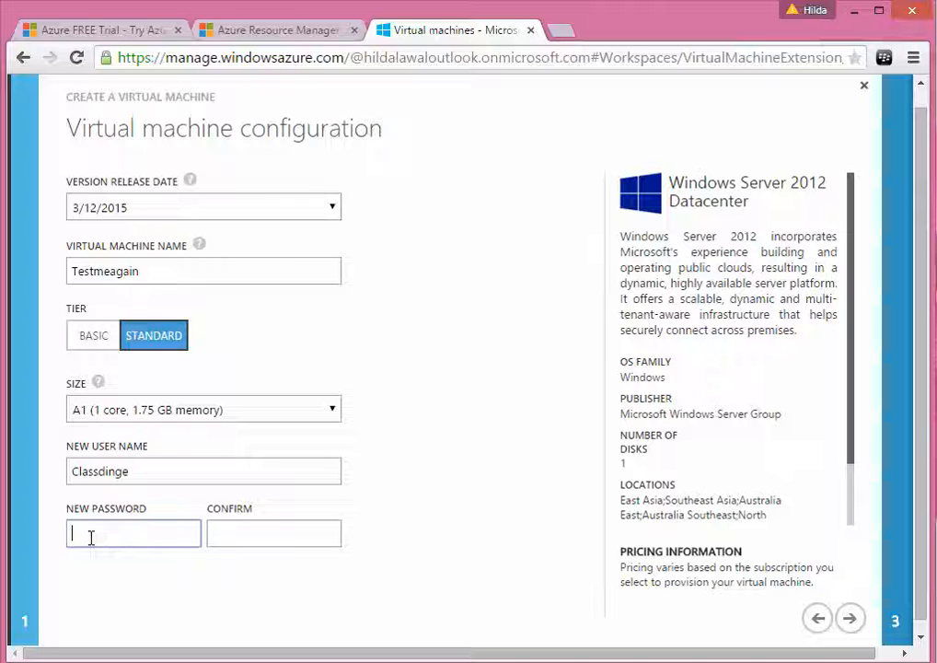
pyautogui.write('***')
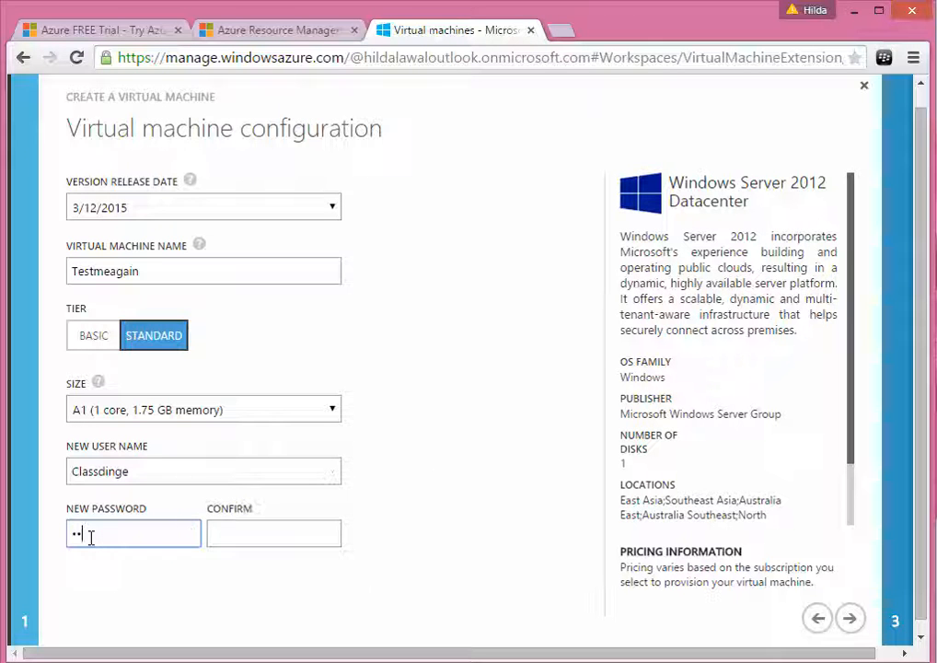
pyautogui.write('*')
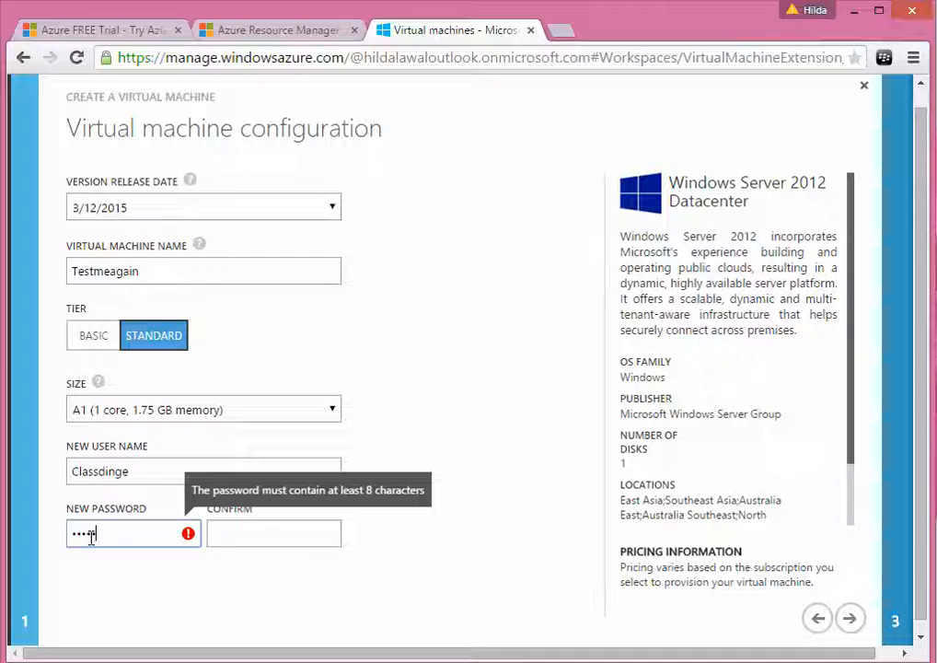
pyautogui.write('*****')
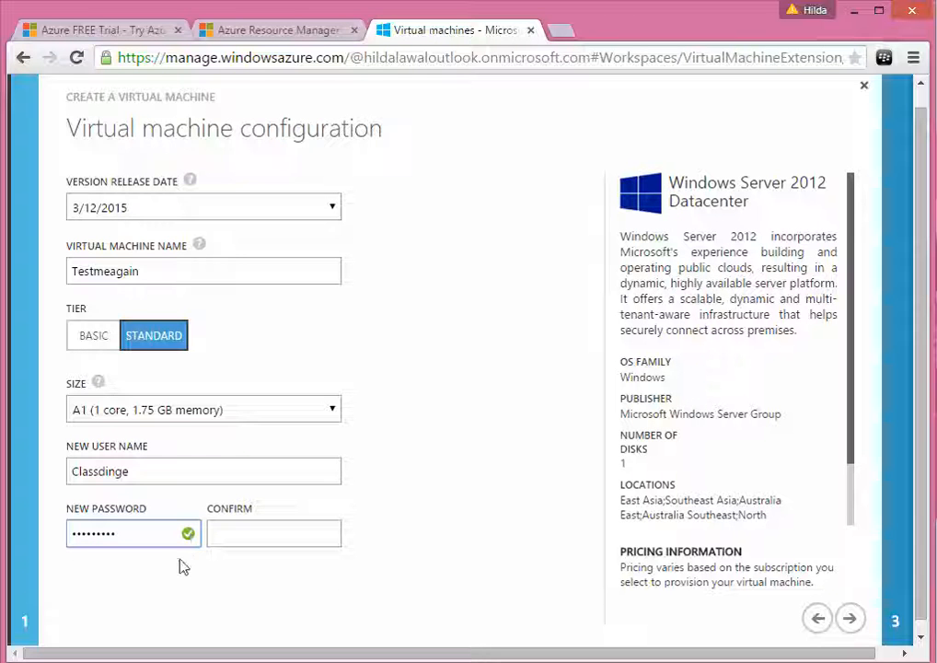
pyautogui.click(247, 531)
pyautogui.click(246, 531)
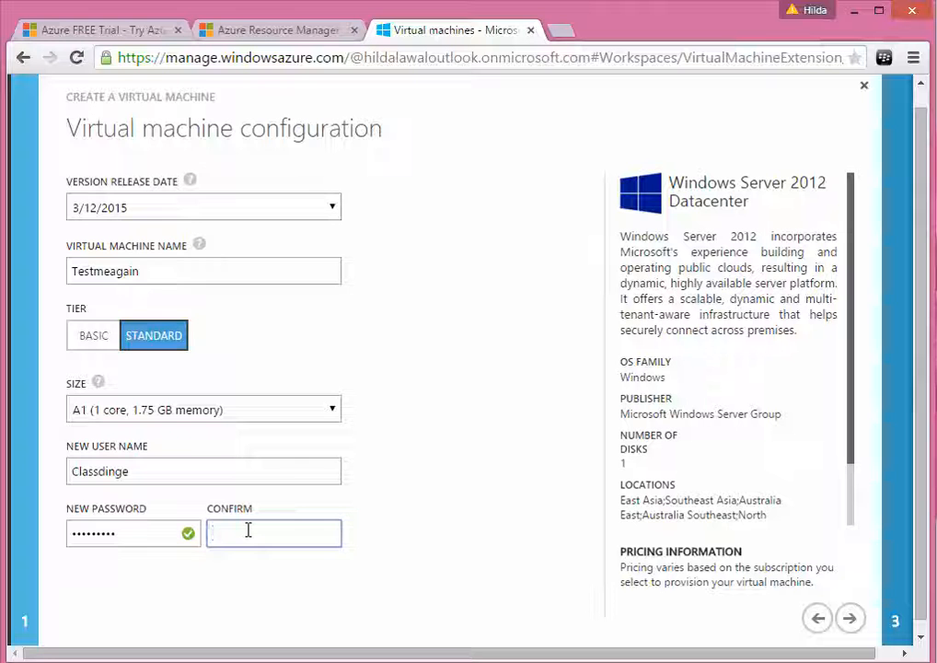
pyautogui.write('•••••')
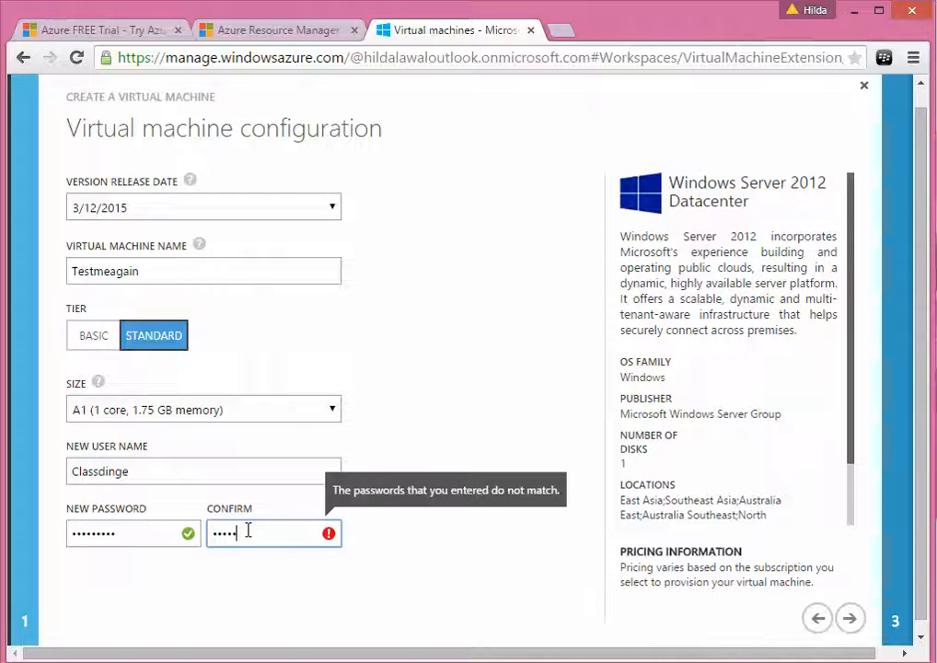
pyautogui.write('•••••')
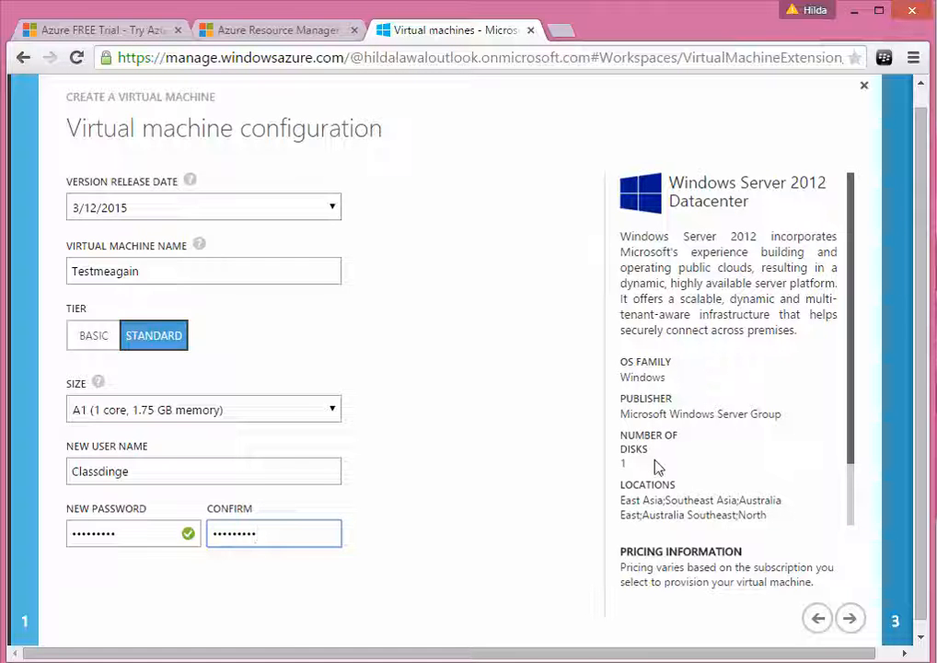
pyautogui.click(850, 618)
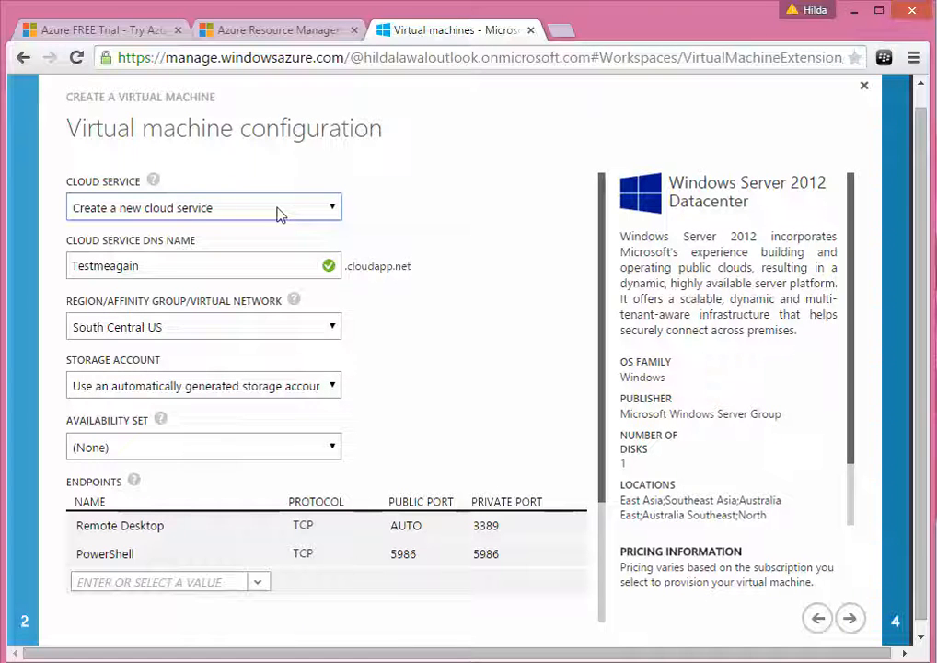
# Choose to create a new cloud service and place the machine in the afvnet virtual network.
pyautogui.click(334, 210)
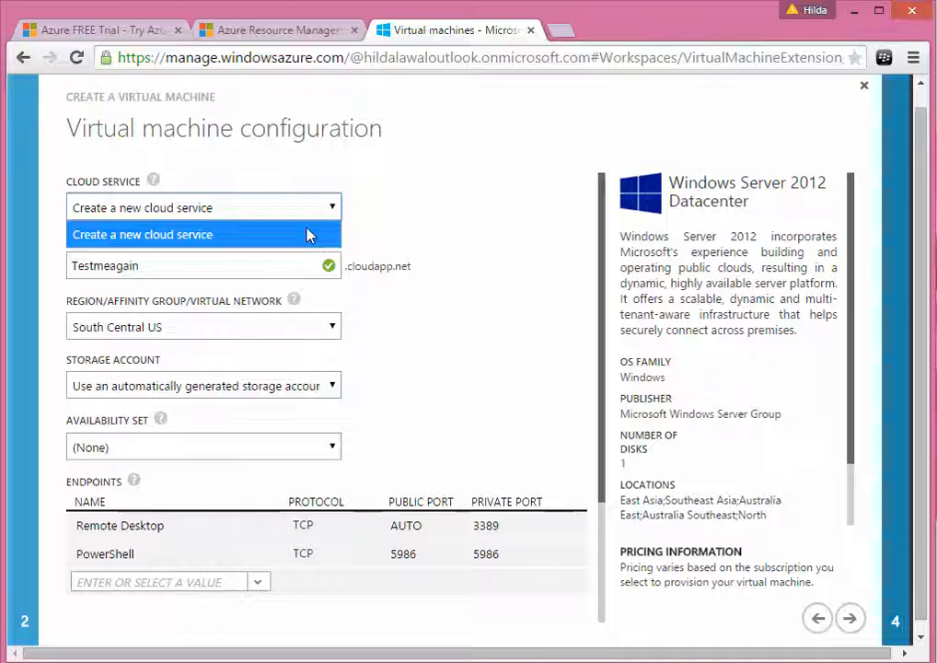
pyautogui.click(310, 237)
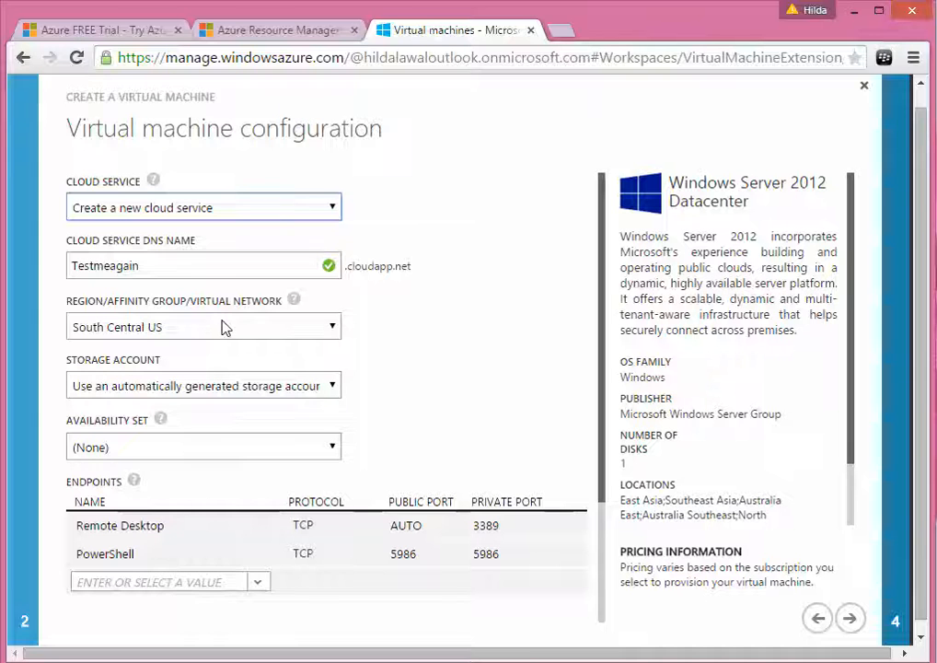
pyautogui.click(333, 328)
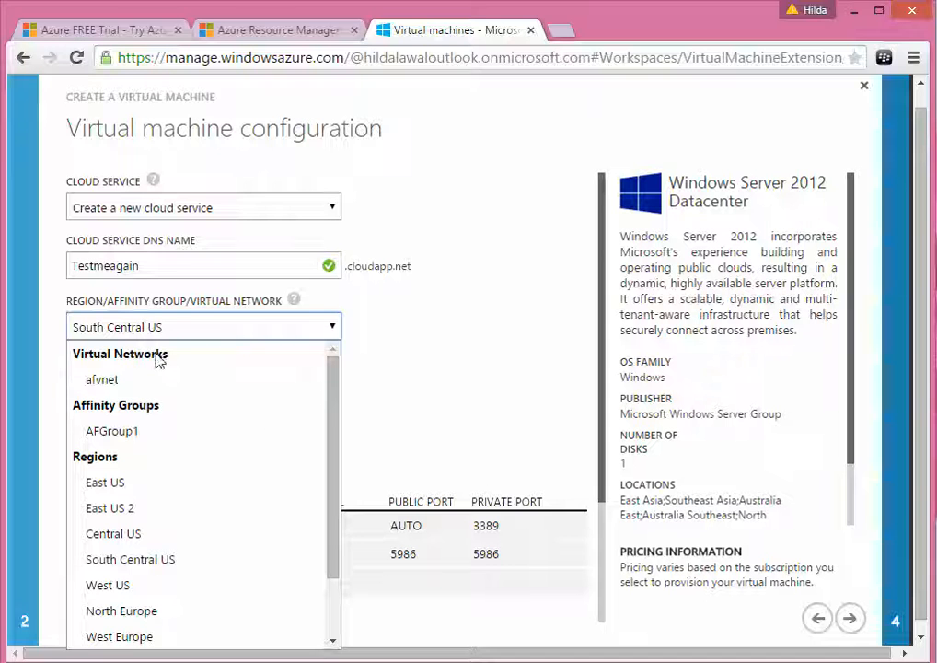
pyautogui.click(117, 383)
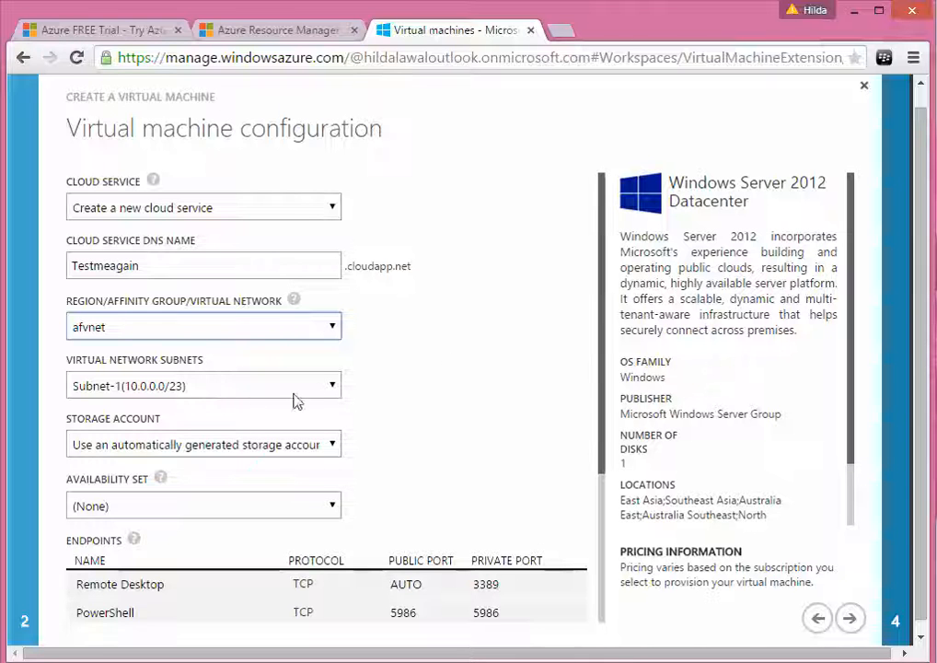
# Keep Subnet-1(10.0.0.0/23) as the virtual network subnet and set the storage account to afstorage1.
pyautogui.click(335, 390)
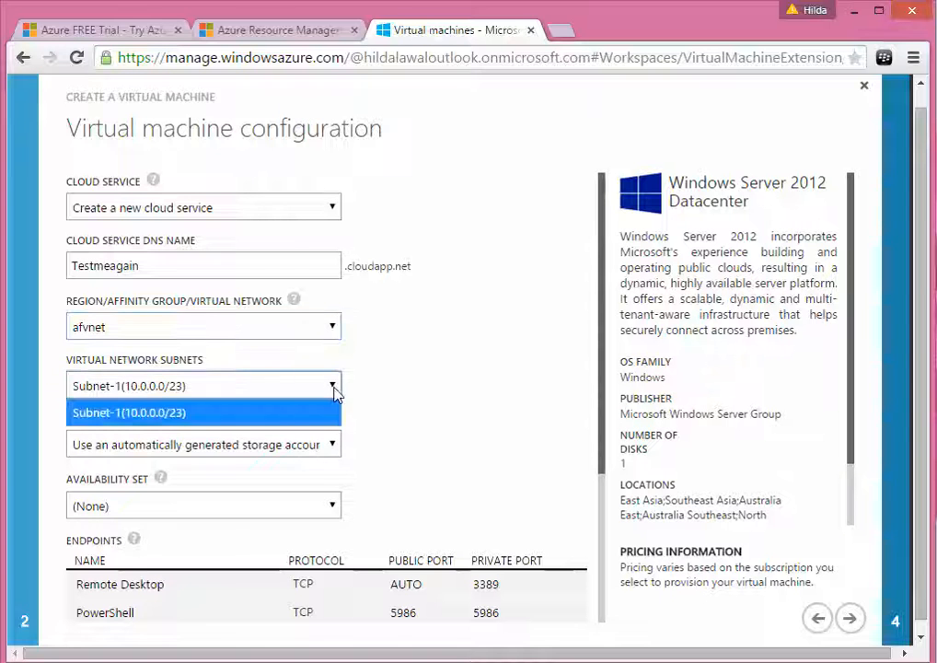
pyautogui.click(435, 394)
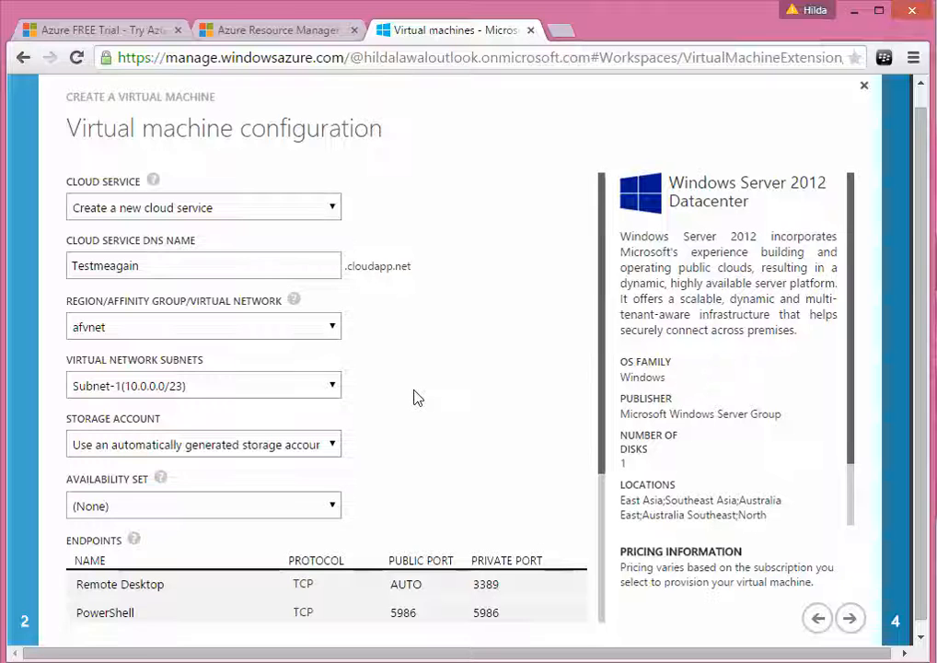
pyautogui.click(335, 447)
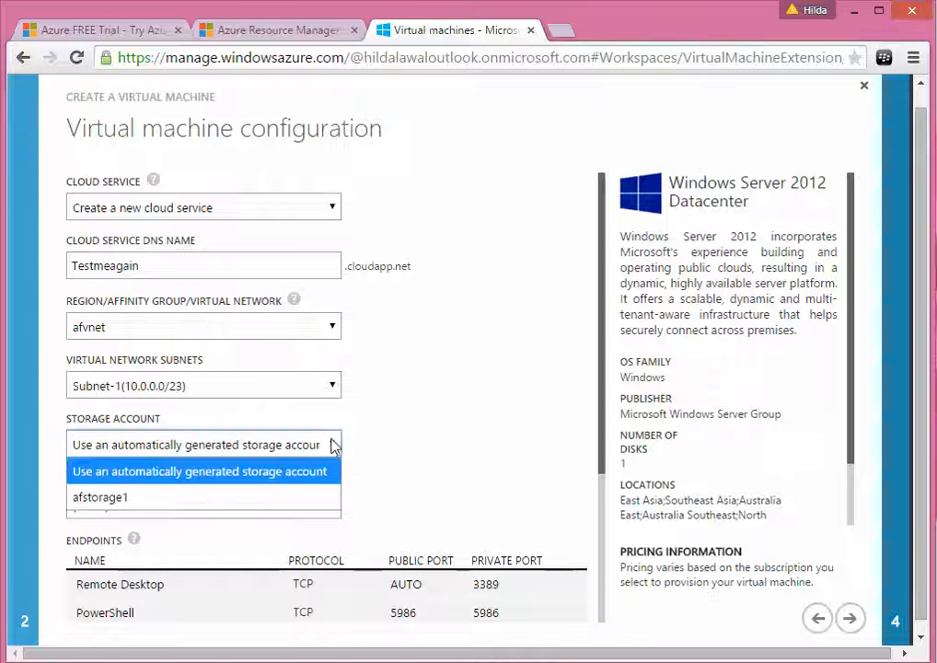
pyautogui.click(188, 504)
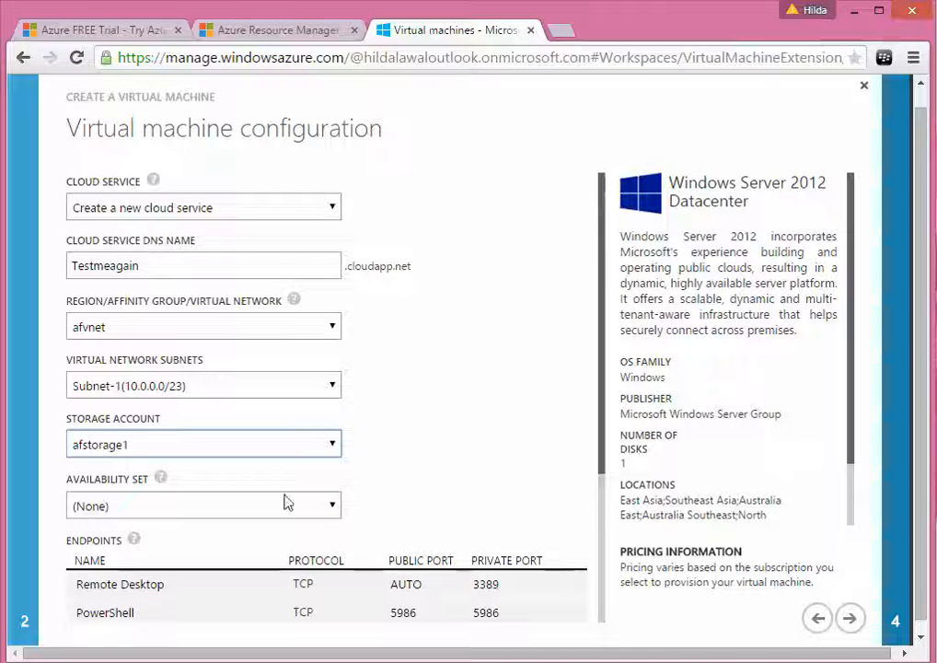
# Choose to create a new availability set for the virtual machine and name it ADavail.
pyautogui.click(339, 510)
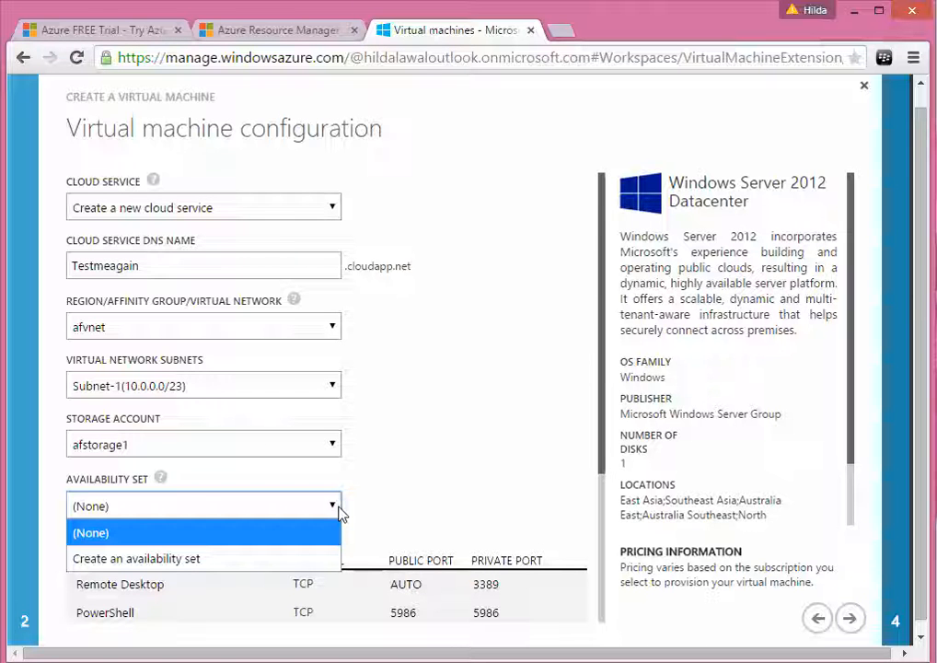
pyautogui.click(237, 564)
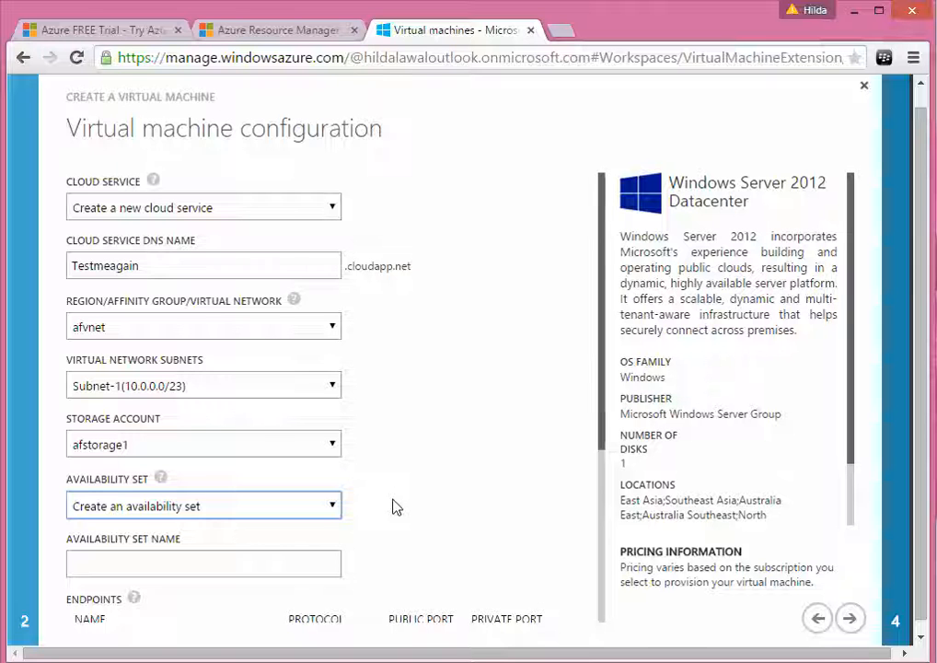
pyautogui.click(245, 573)
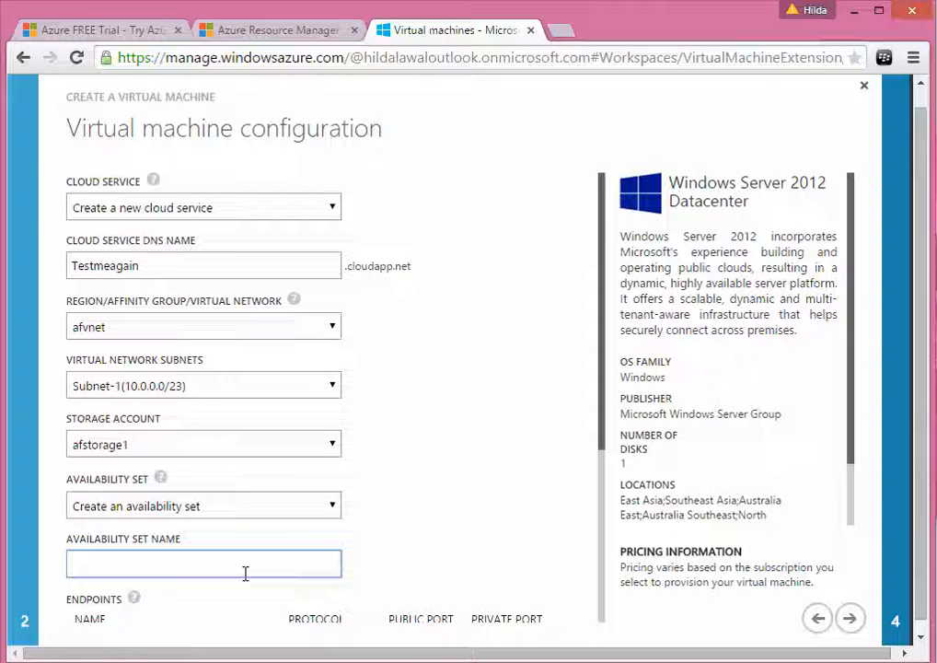
pyautogui.write('A')
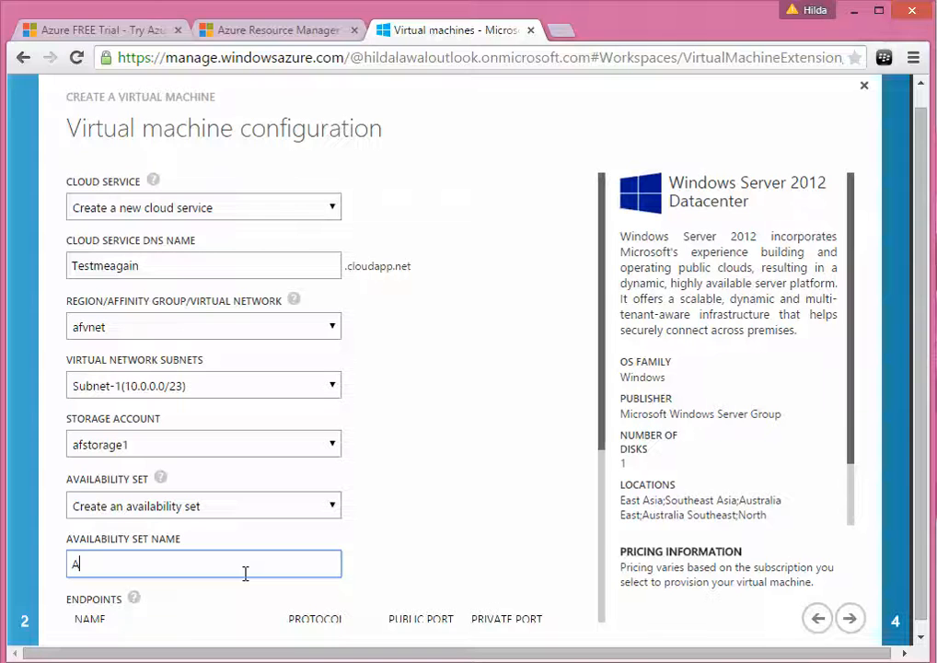
pyautogui.write('d')
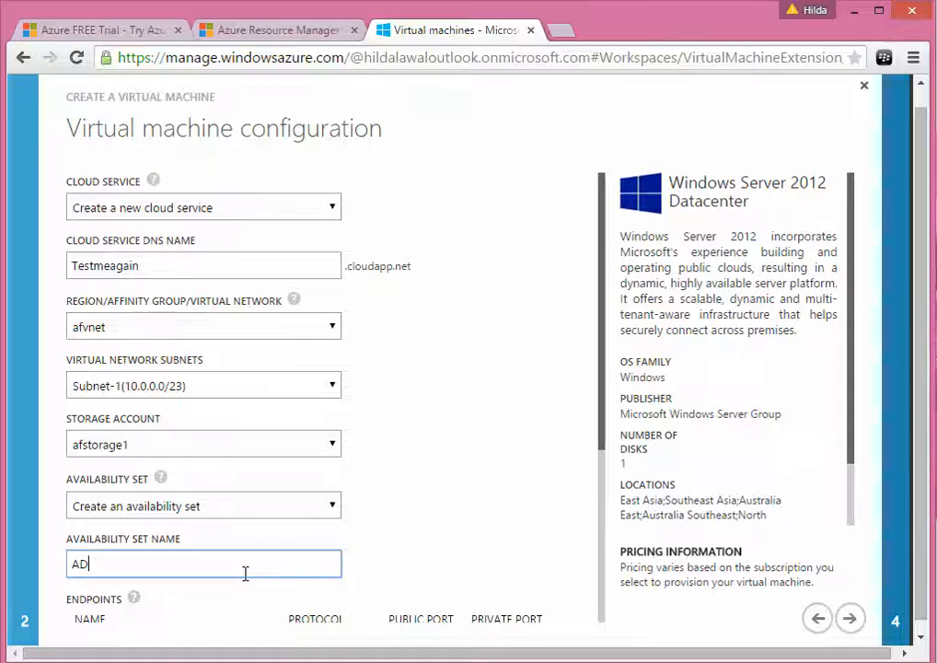
pyautogui.write('av')
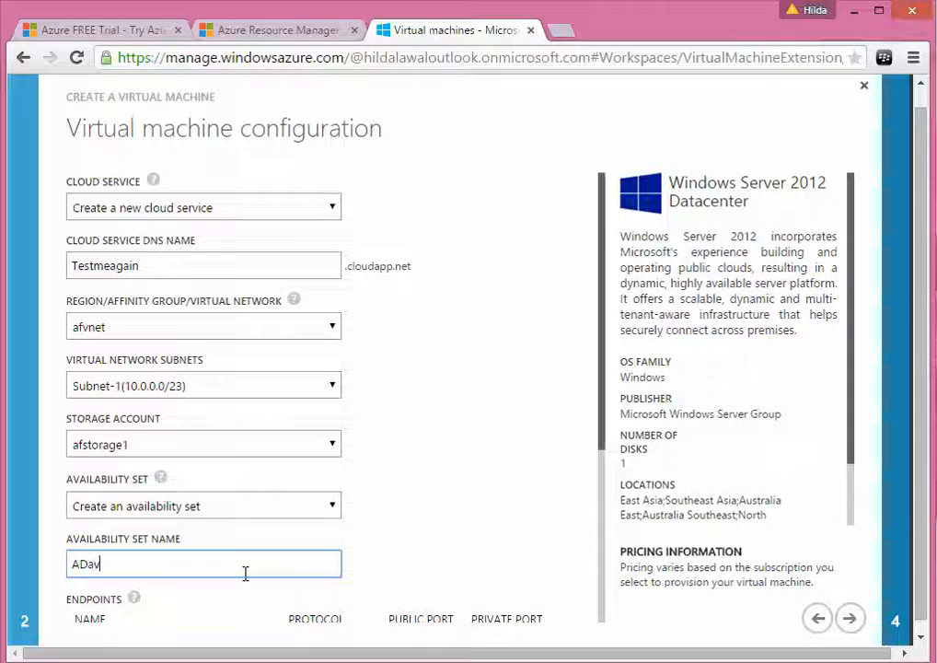
pyautogui.write('ail')
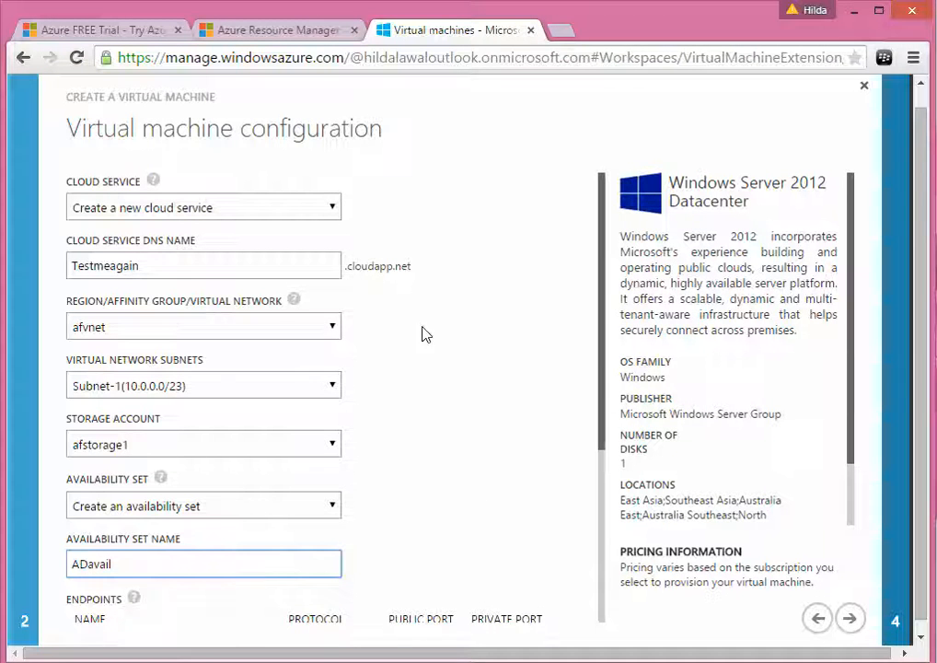
# Keep the default Remote Desktop and PowerShell endpoints and the VM Agent without extra extensions, and submit the virtual machine for creation.
pyautogui.scroll(-2, 437, 330)
pyautogui.scroll(-1, 440, 323)
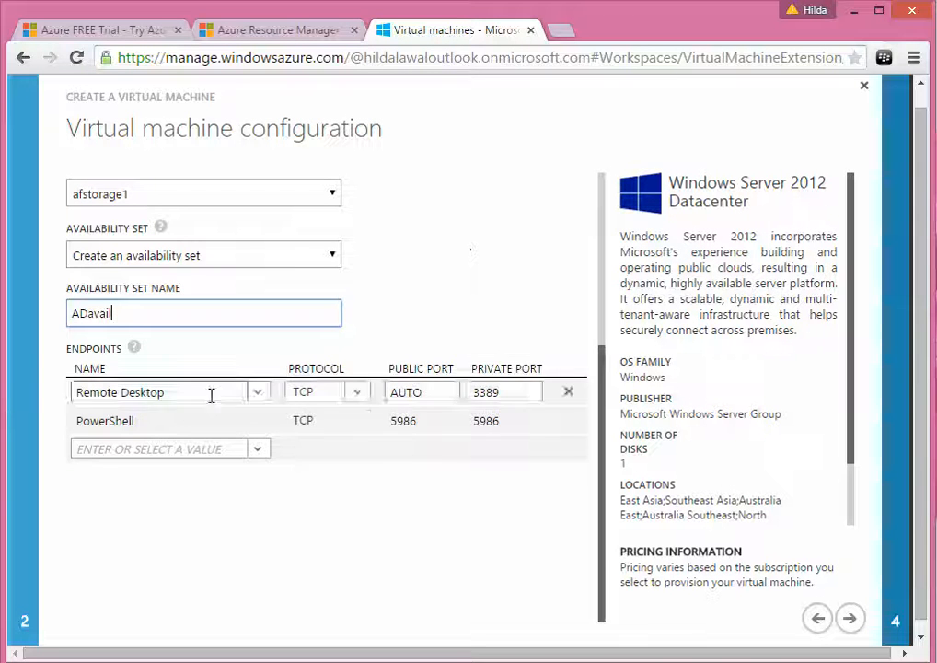
pyautogui.scroll(1, 504, 299)
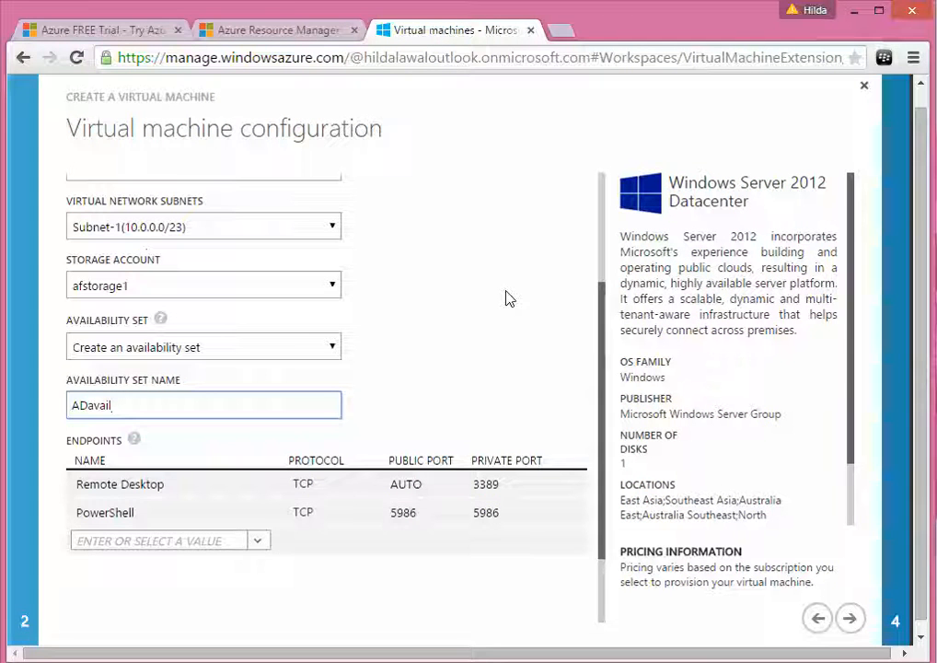
pyautogui.scroll(2, 501, 300)
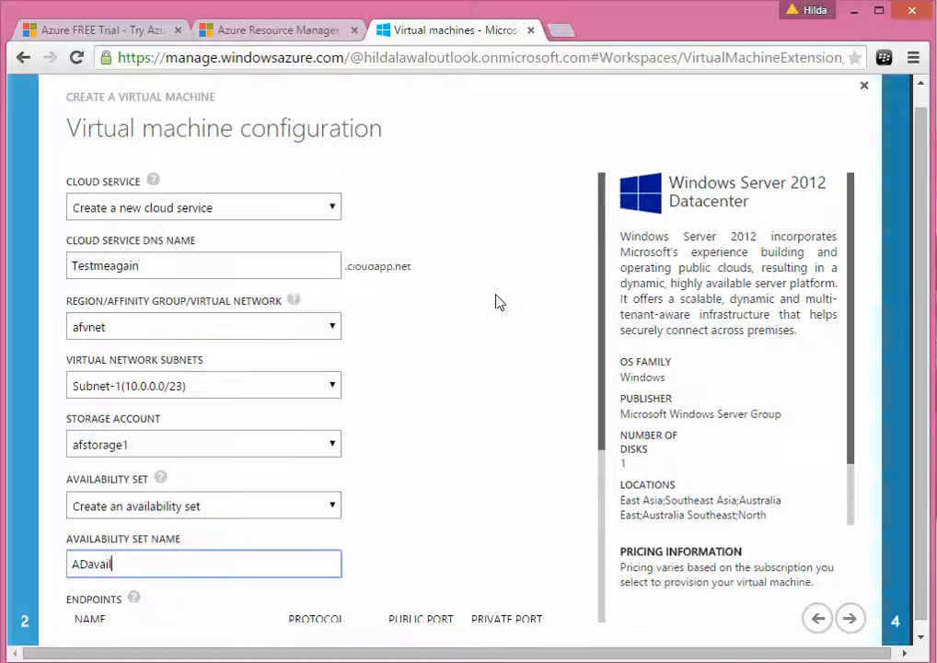
pyautogui.click(851, 627)
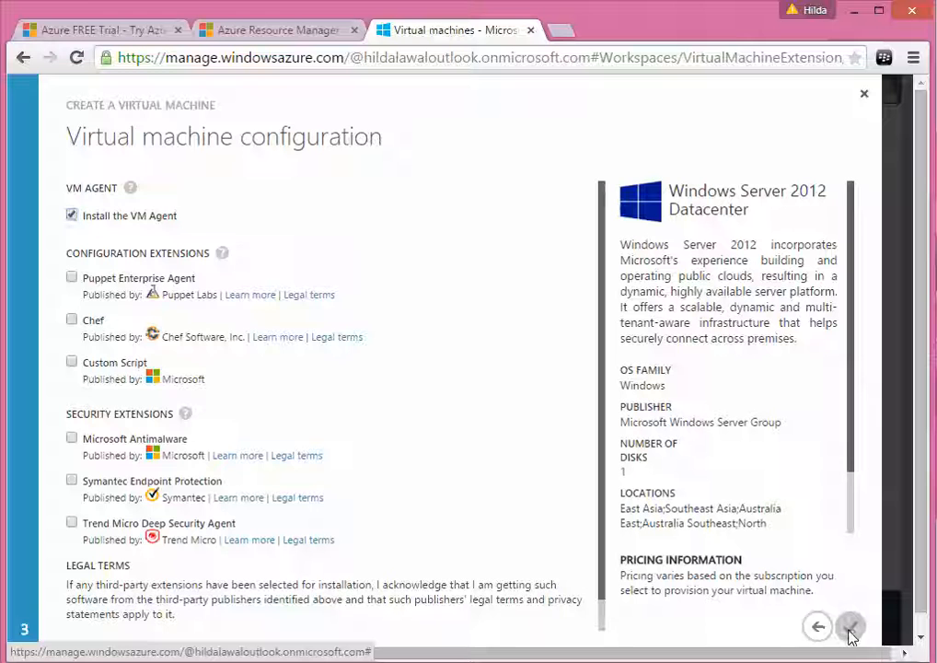
pyautogui.click(851, 627)
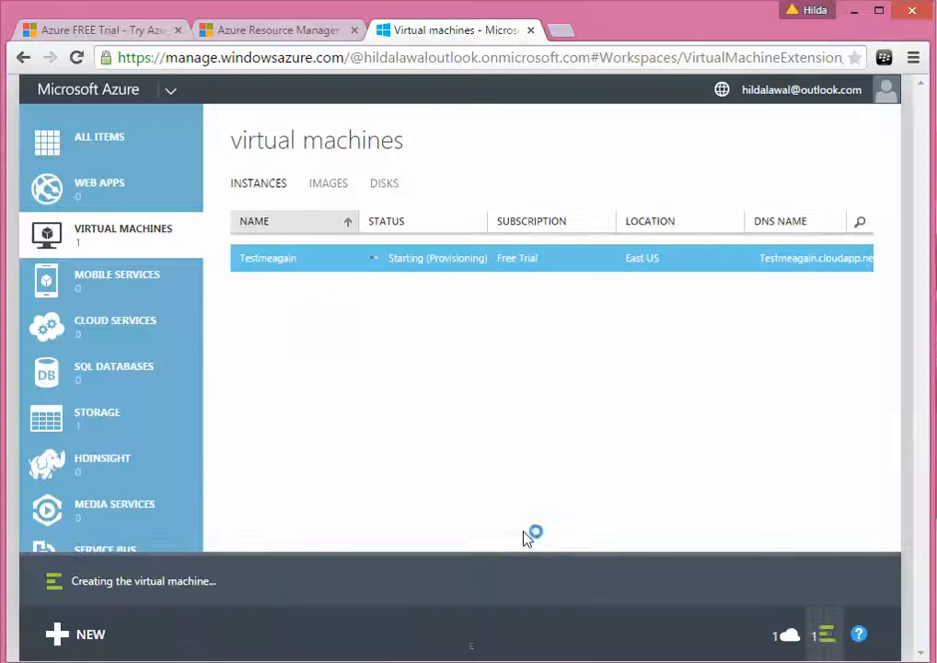